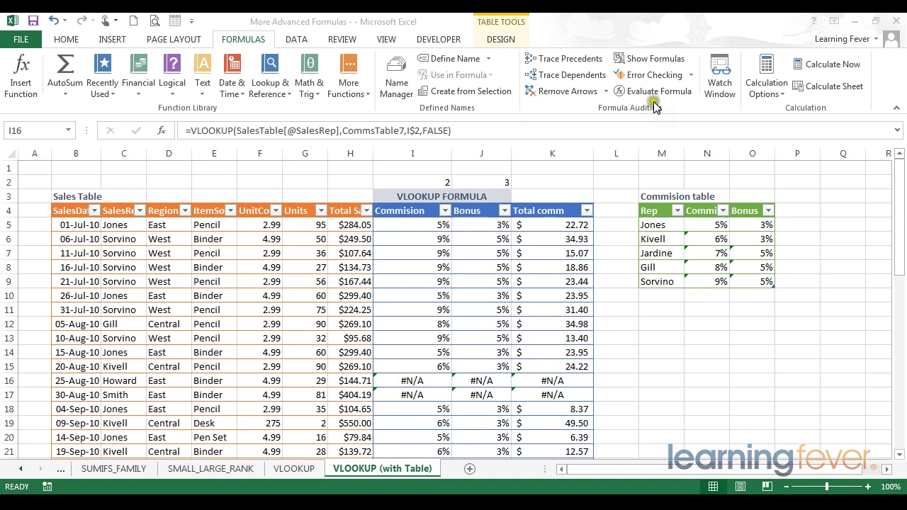
- Temporarily show the sheet's formulas and widen column I enough to read the full Commision VLOOKUP formulas
{"action": "left_click", "coordinate": [659, 62]}
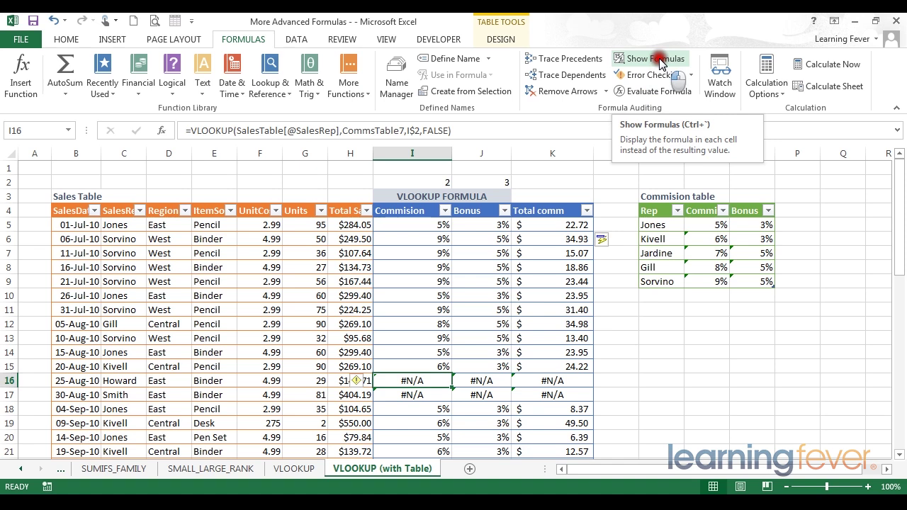
{"action": "left_click", "coordinate": [659, 60]}
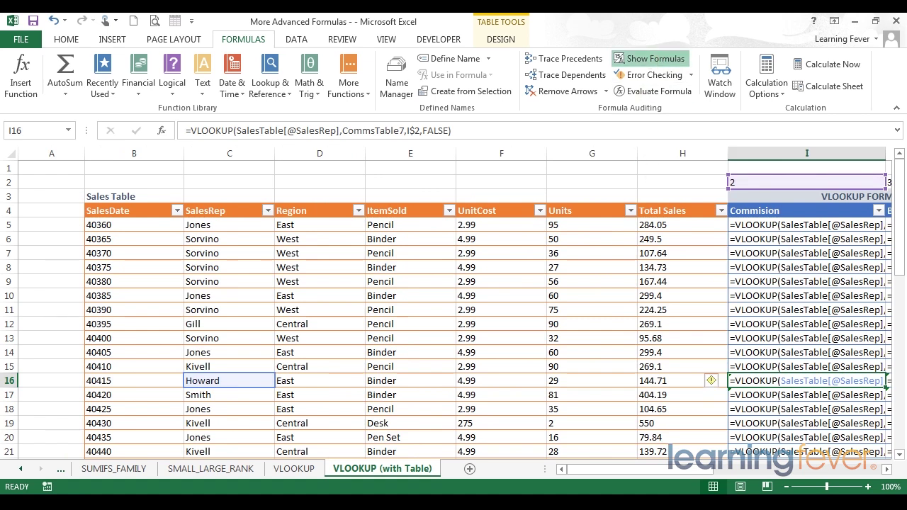
{"action": "left_click_drag", "start_coordinate": [674, 473], "coordinate": [701, 473]}
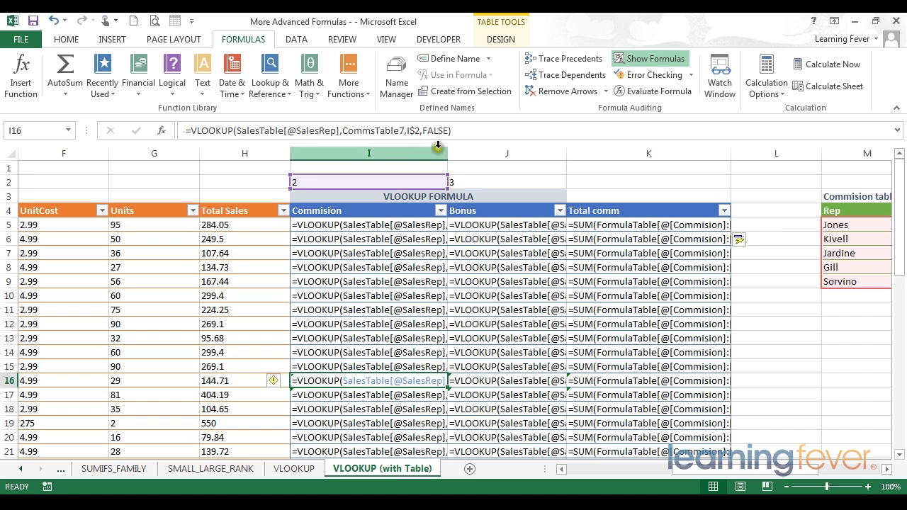
{"action": "left_click_drag", "start_coordinate": [448, 153], "coordinate": [560, 148]}
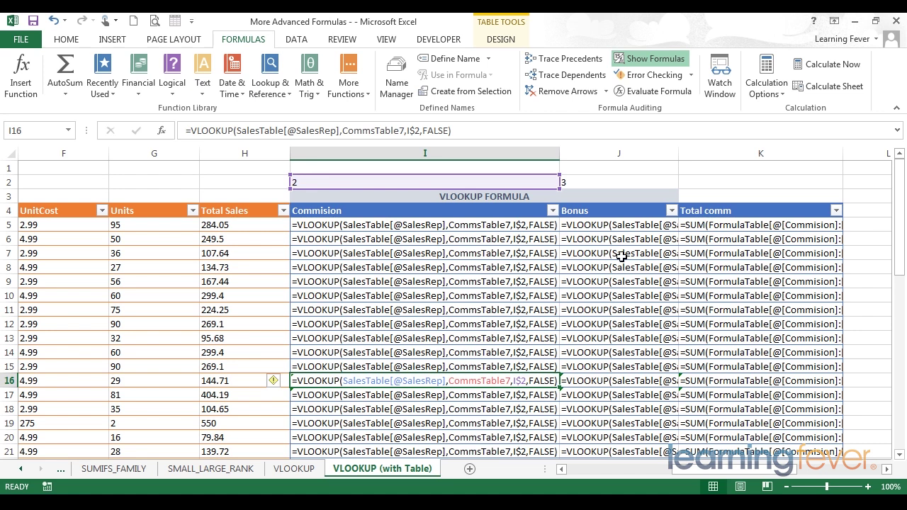
{"action": "left_click", "coordinate": [640, 62]}
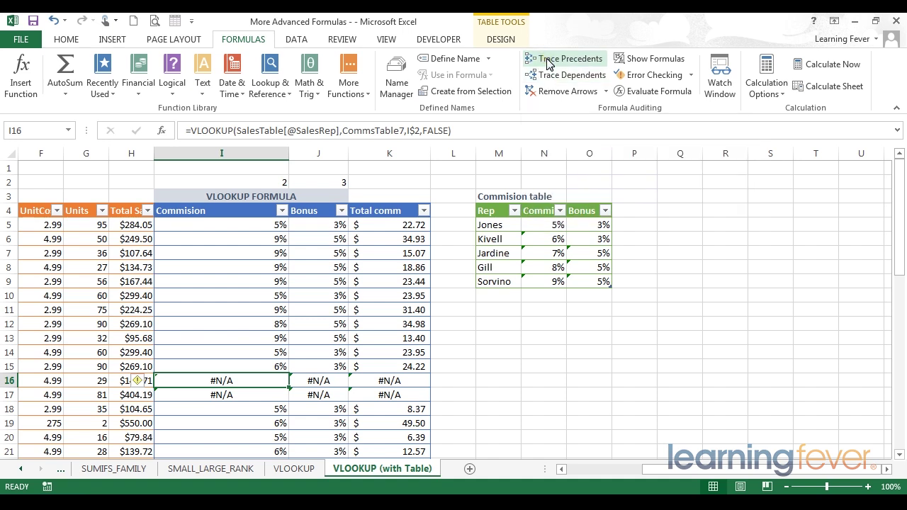
- Trace two levels of precedents for the Commision formula in I16, and remove the arrows after viewing them
{"action": "left_click", "coordinate": [546, 64]}
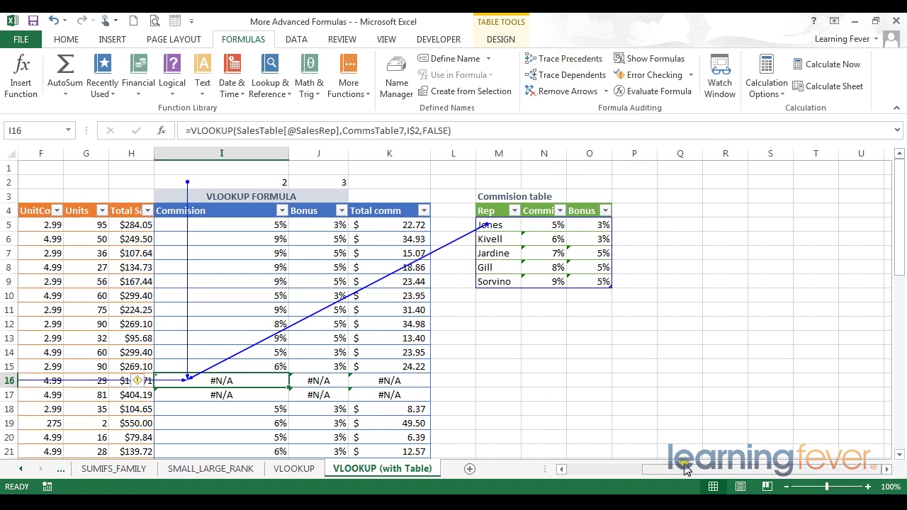
{"action": "left_click_drag", "start_coordinate": [687, 471], "coordinate": [617, 475]}
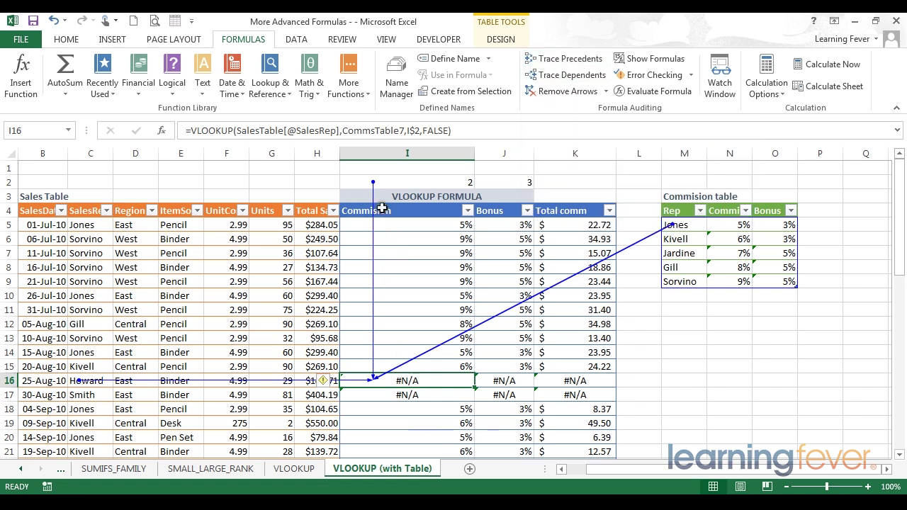
{"action": "left_click", "coordinate": [588, 63]}
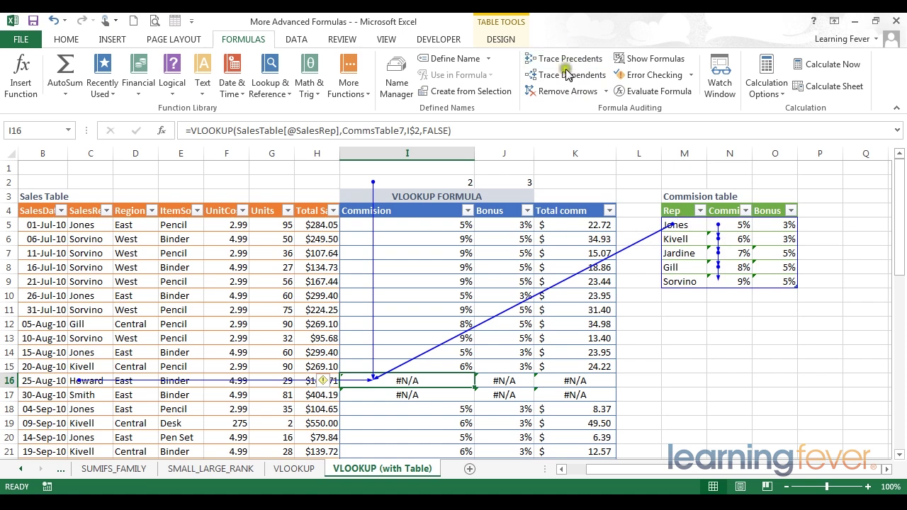
{"action": "left_click", "coordinate": [567, 91]}
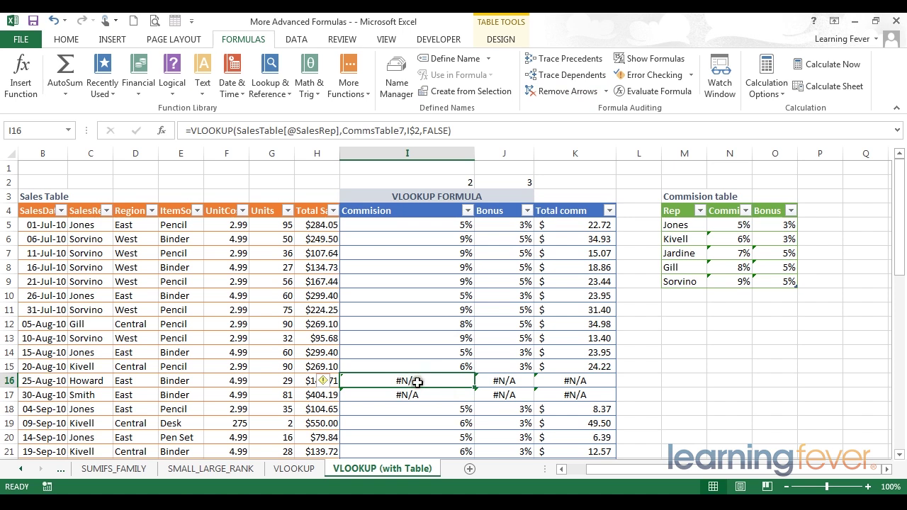
- Trace the dependents of cell I16, look at the Total comm cells it feeds, and remove the arrows
{"action": "left_click", "coordinate": [546, 75]}
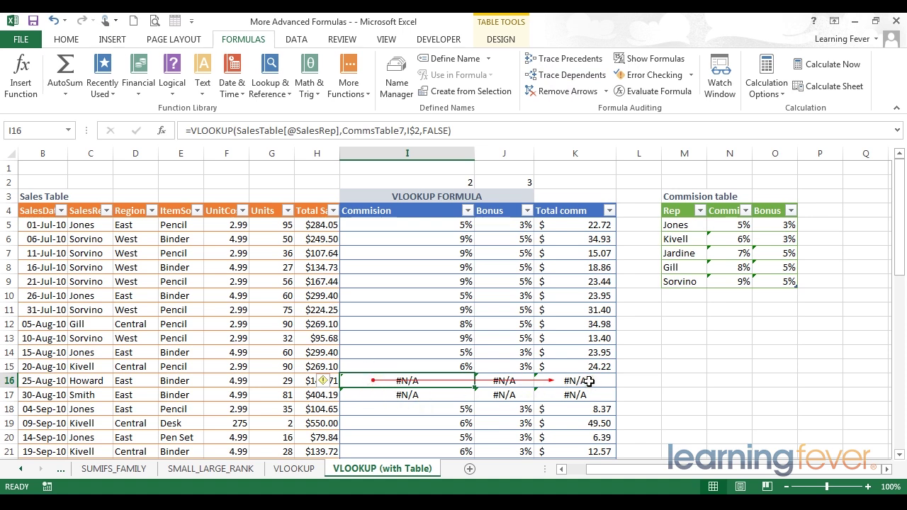
{"action": "left_click_drag", "start_coordinate": [589, 352], "coordinate": [588, 437]}
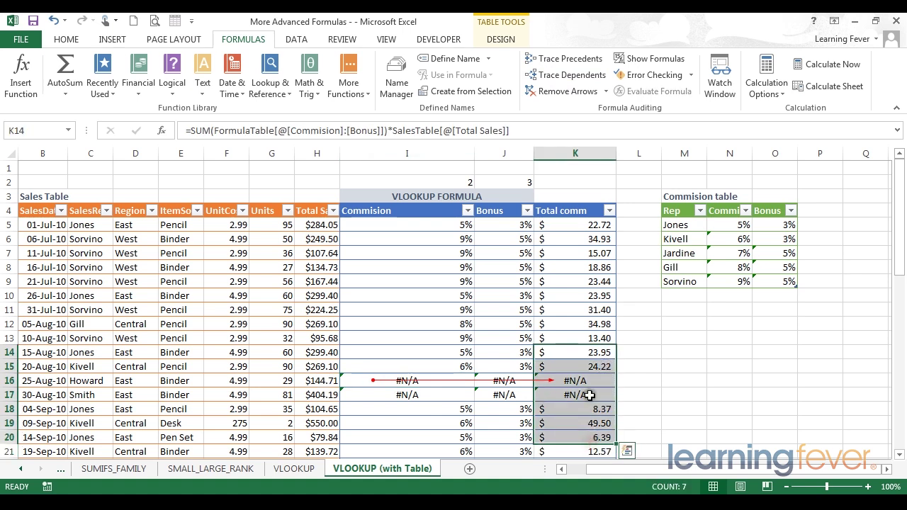
{"action": "left_click", "coordinate": [365, 380]}
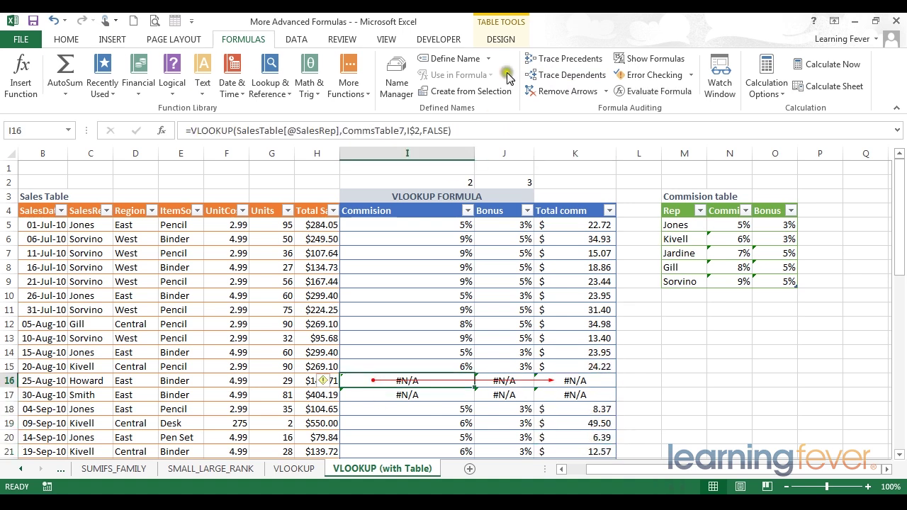
{"action": "left_click", "coordinate": [553, 98]}
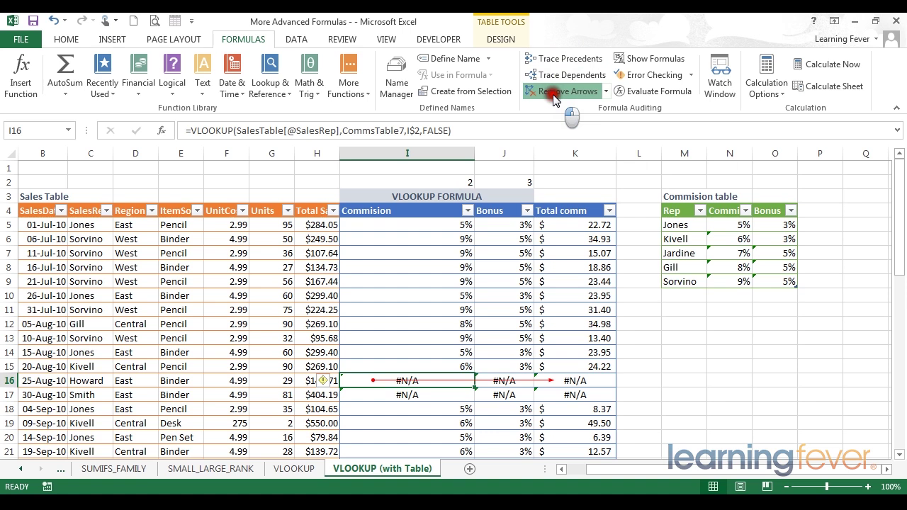
- Run Error Checking on the Total comm cell K16 and trace the source of its error
{"action": "left_click", "coordinate": [597, 383]}
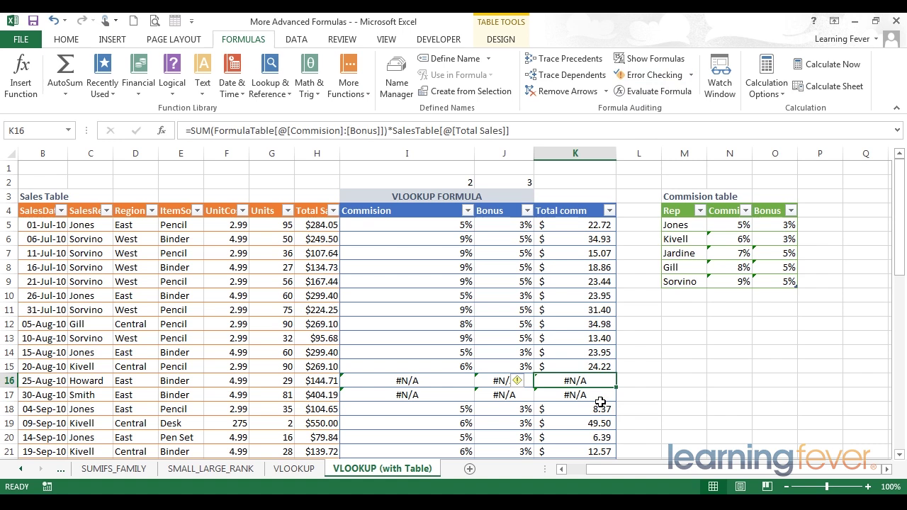
{"action": "left_click", "coordinate": [641, 75]}
{"action": "left_click_drag", "start_coordinate": [255, 176], "coordinate": [316, 130]}
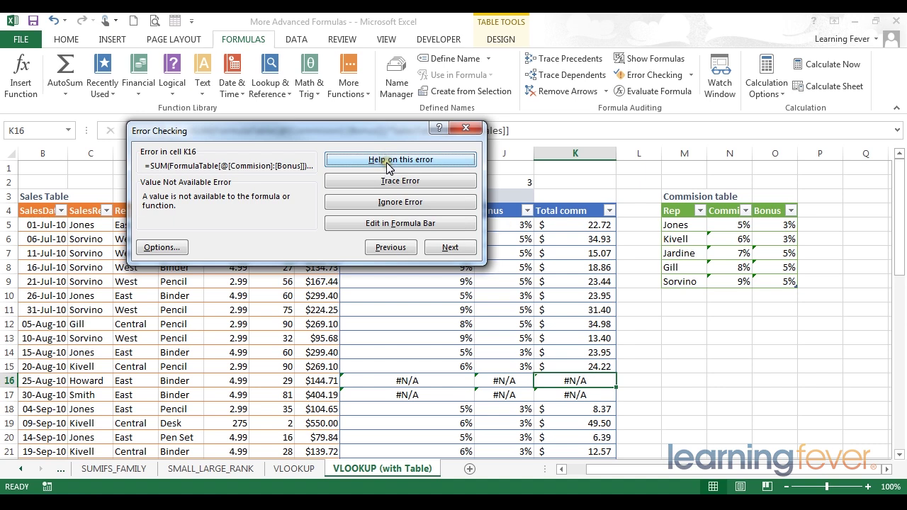
{"action": "left_click", "coordinate": [356, 165]}
{"action": "left_click", "coordinate": [407, 182]}
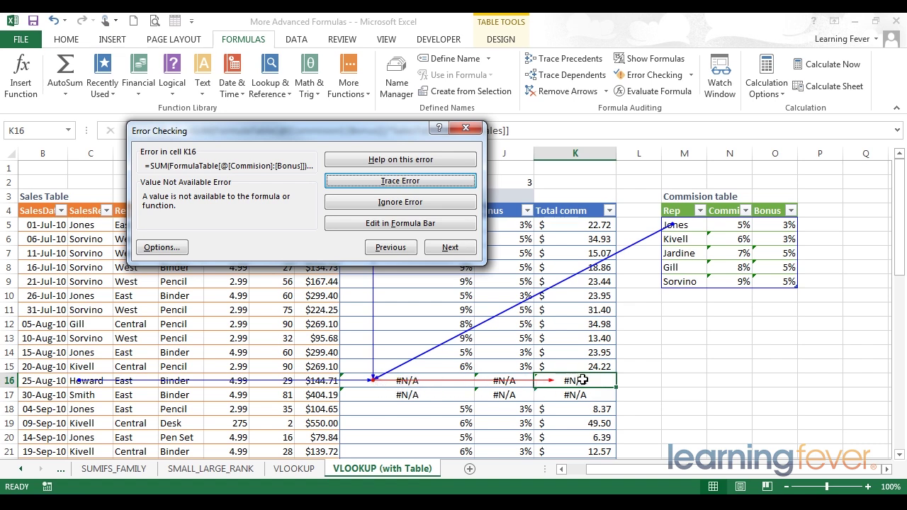
- Follow the error trace by inspecting cells I16 and K16 while error checking is paused
{"action": "left_click", "coordinate": [403, 383]}
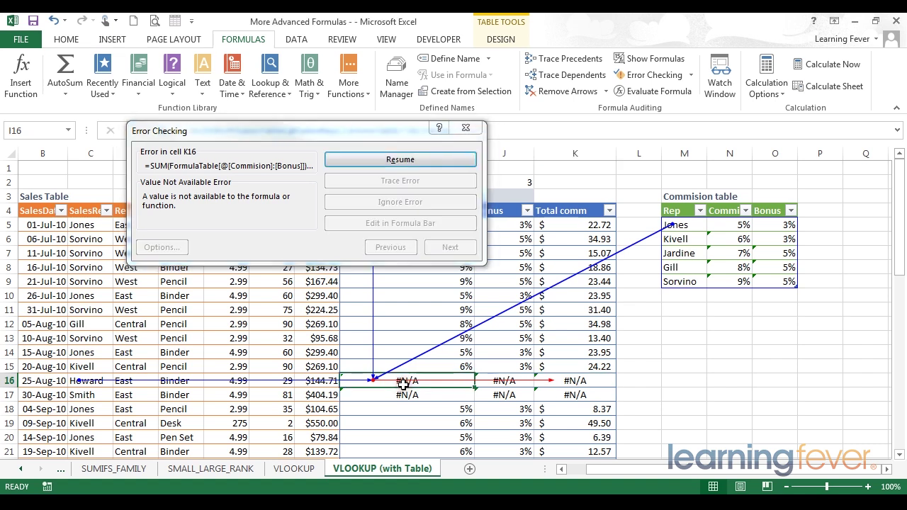
{"action": "left_click", "coordinate": [594, 381]}
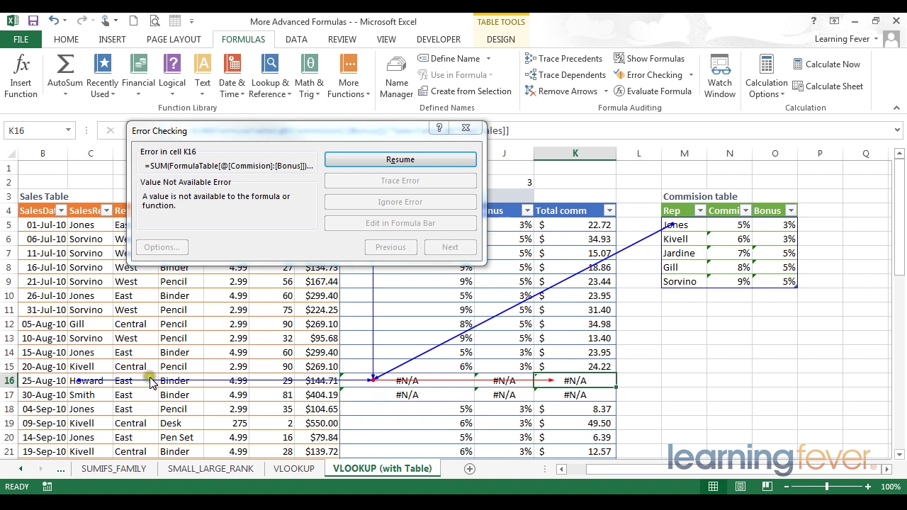
{"action": "left_click", "coordinate": [417, 384]}
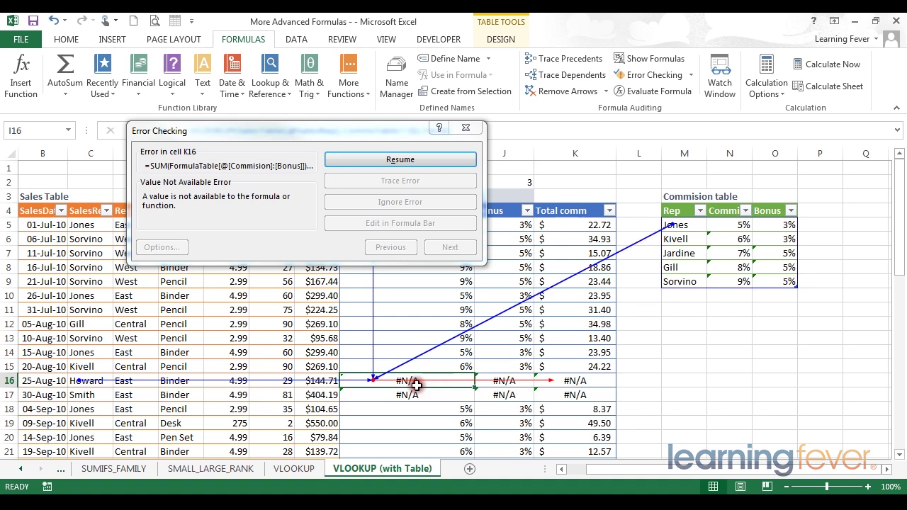
{"action": "mouse_move", "coordinate": [418, 388]}
{"action": "left_mouse_down"}
{"action": "mouse_move", "coordinate": [578, 386]}
{"action": "mouse_move", "coordinate": [418, 390]}
{"action": "left_mouse_up"}
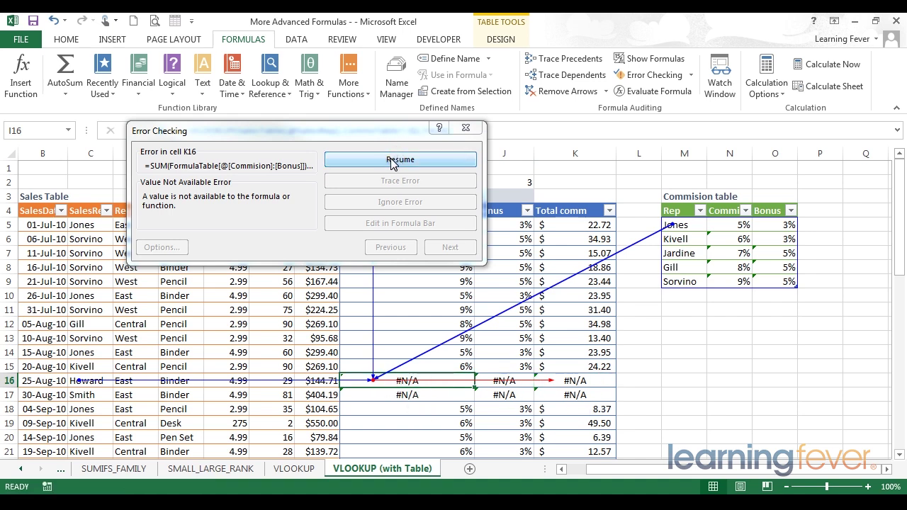
- Resume error checking and ignore the error in cell K16
{"action": "left_click", "coordinate": [413, 161]}
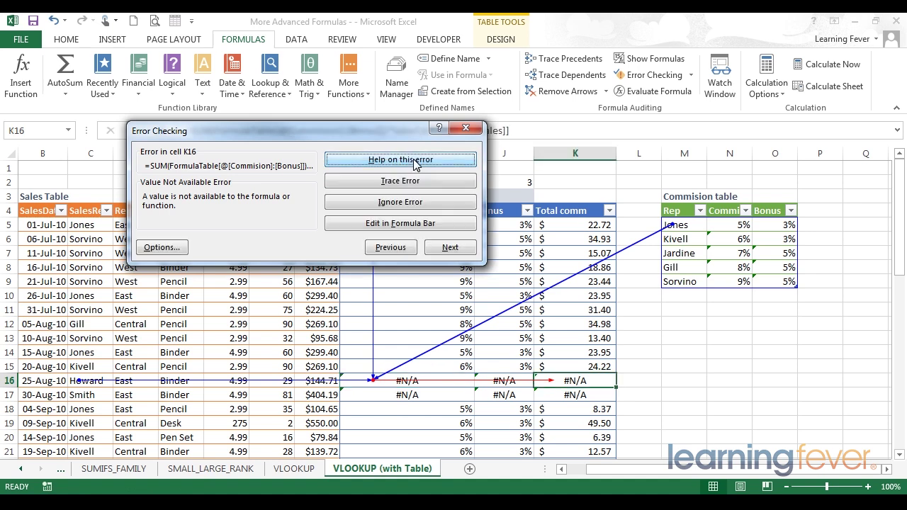
{"action": "left_click", "coordinate": [403, 203]}
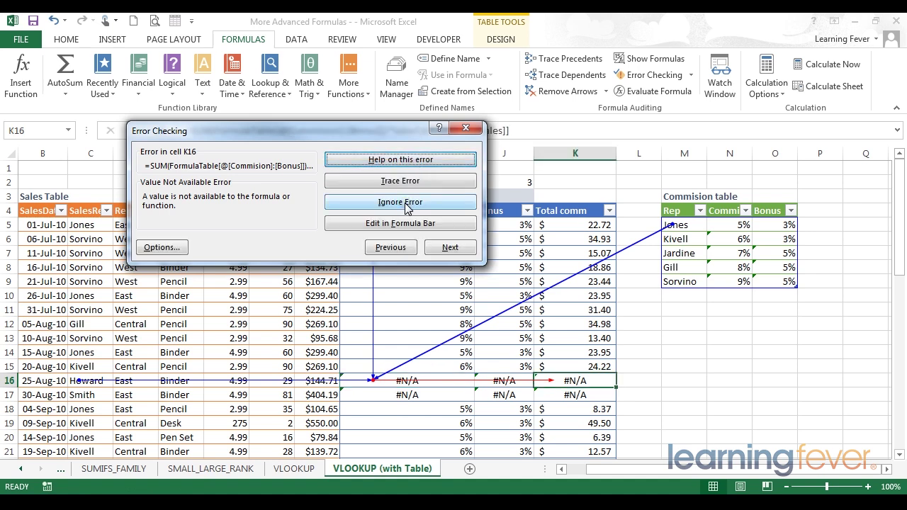
{"action": "left_click", "coordinate": [404, 202]}
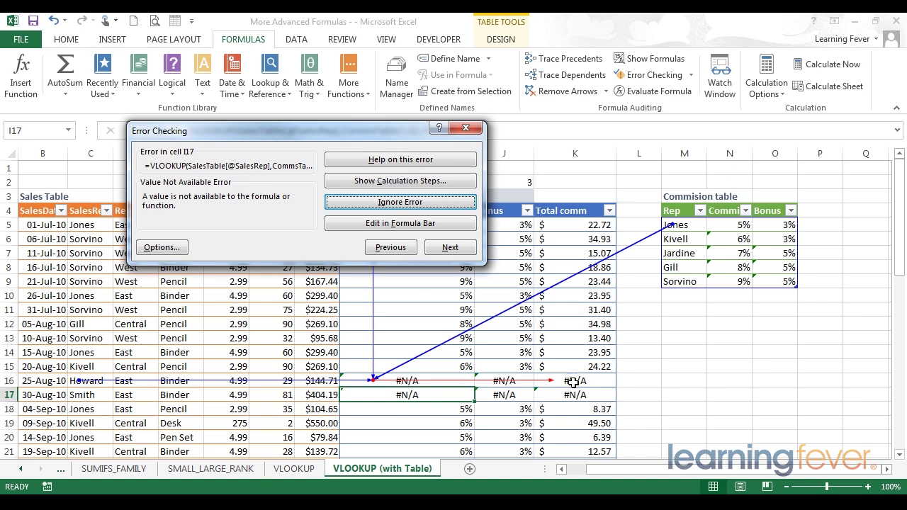
- Open the VLOOKUP formula in I17 for editing from Error Checking, review its arguments, and close the check without changes
{"action": "left_click", "coordinate": [380, 225]}
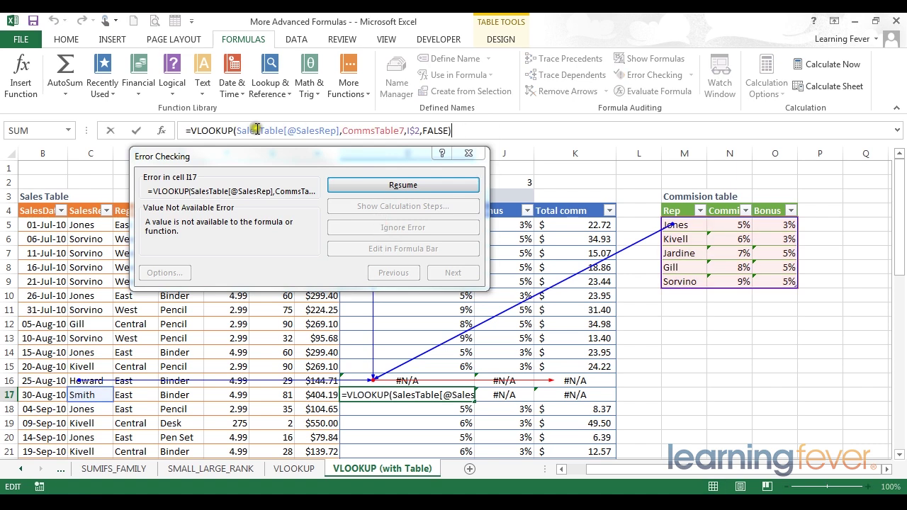
{"action": "left_click_drag", "start_coordinate": [251, 130], "coordinate": [523, 125]}
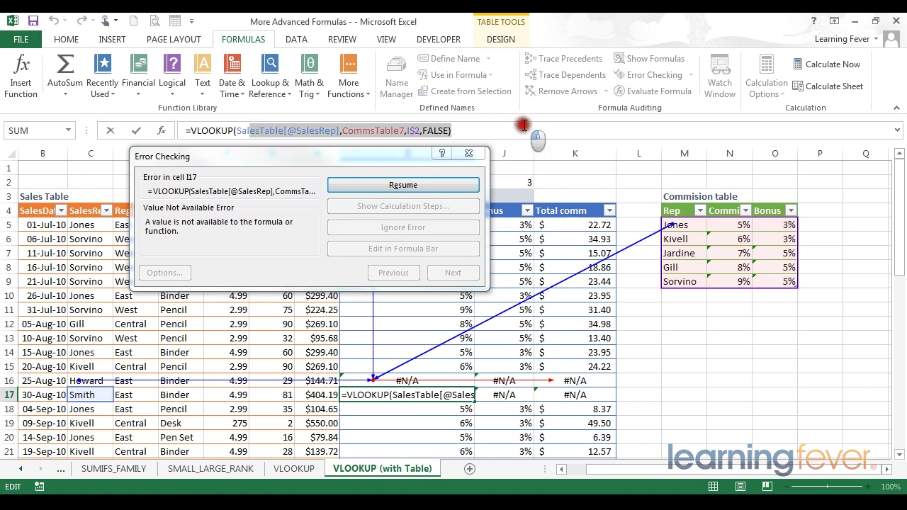
{"action": "left_click", "coordinate": [444, 186]}
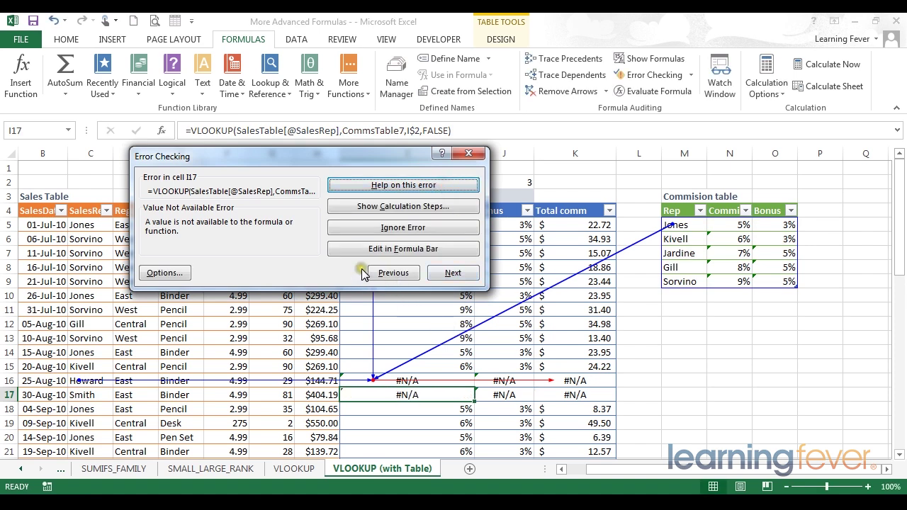
{"action": "left_click", "coordinate": [469, 154]}
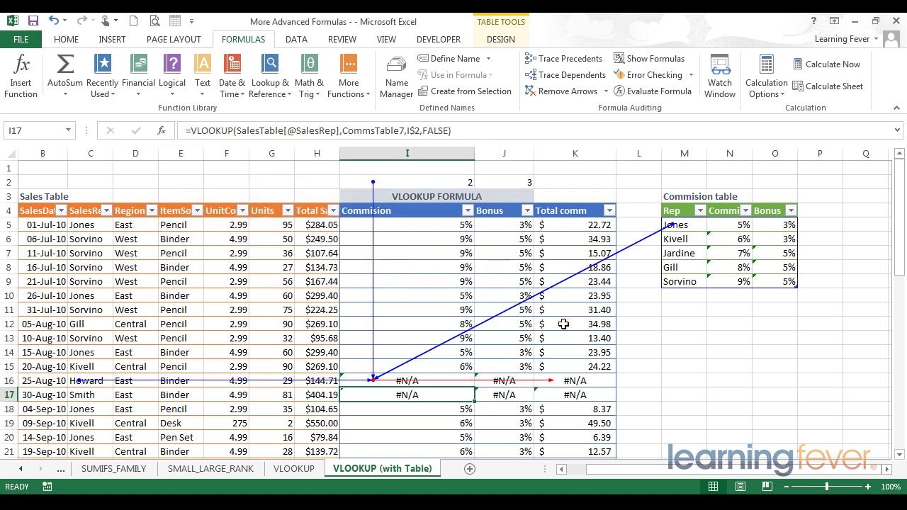
- Evaluate the Total comm formula in K17 step by step through its SUM part, and close the evaluation
{"action": "left_click", "coordinate": [578, 394]}
{"action": "left_click", "coordinate": [631, 91]}
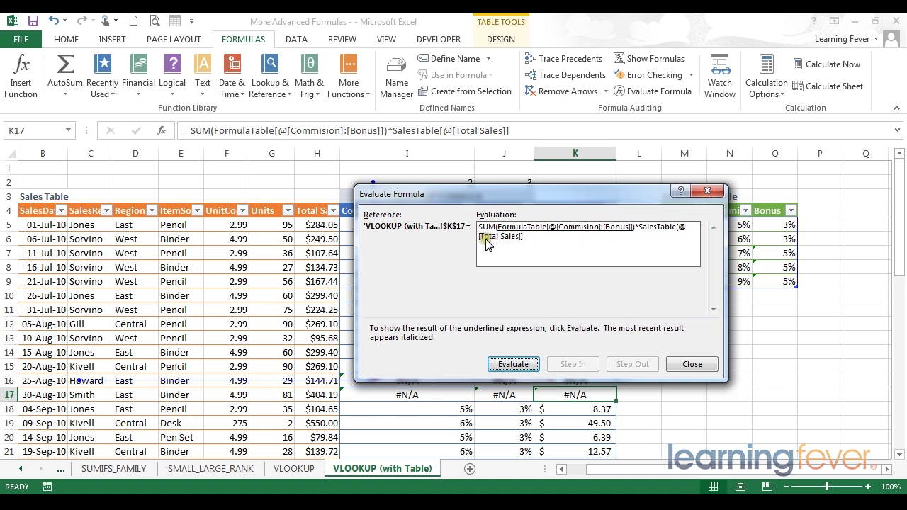
{"action": "left_click", "coordinate": [502, 365]}
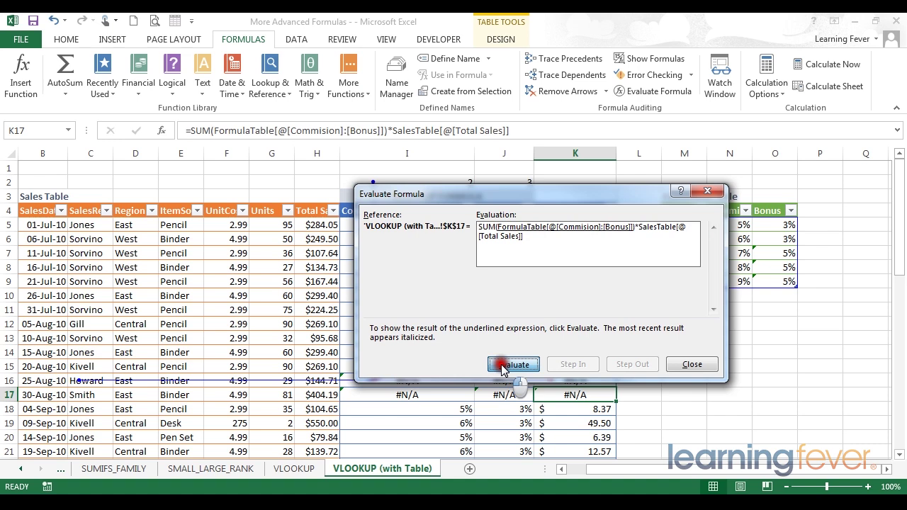
{"action": "left_click", "coordinate": [502, 366]}
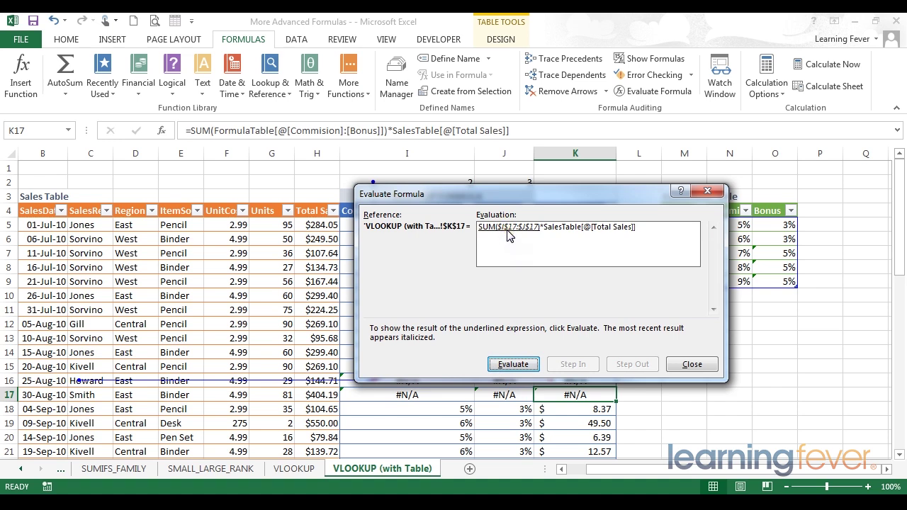
{"action": "left_click", "coordinate": [515, 364]}
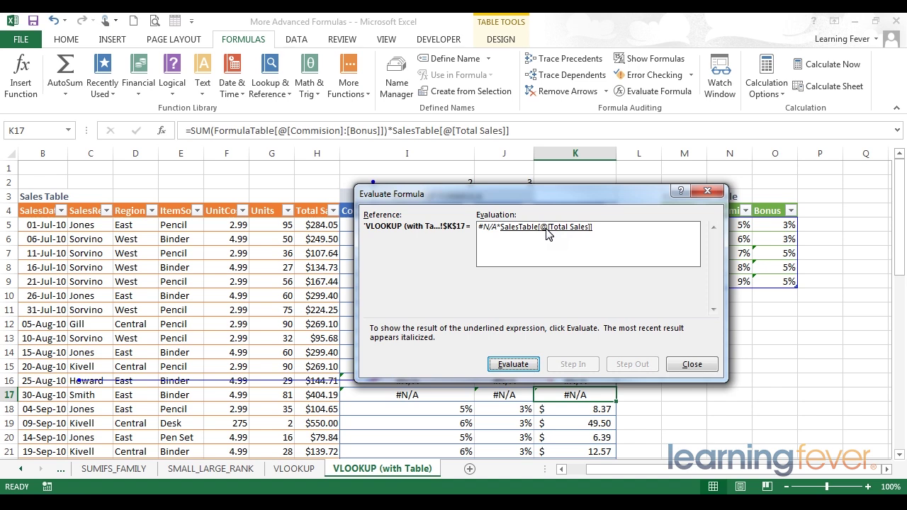
{"action": "left_click", "coordinate": [692, 363]}
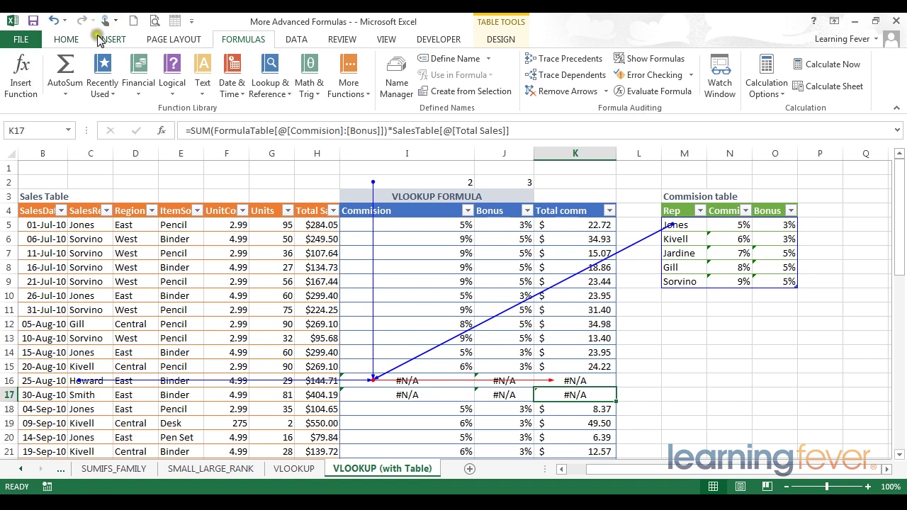
- Select all formula cells on the sheet with Go To Special, including Numbers, Text, Logicals and Errors
{"action": "left_click", "coordinate": [68, 41]}
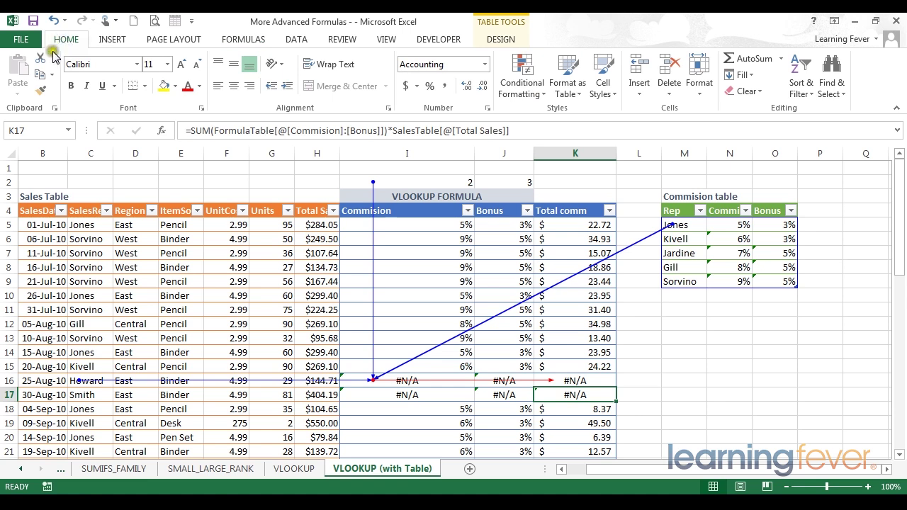
{"action": "left_click", "coordinate": [839, 86]}
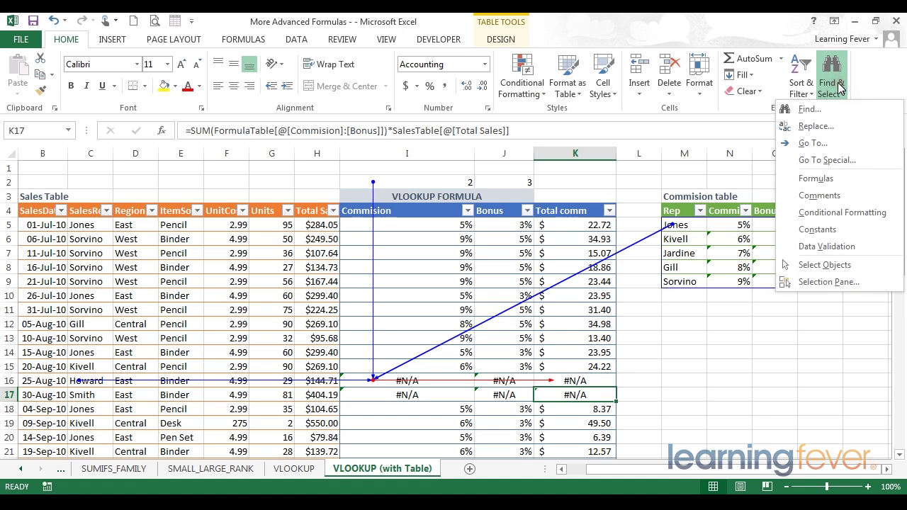
{"action": "left_click", "coordinate": [836, 162]}
{"action": "left_click", "coordinate": [835, 162]}
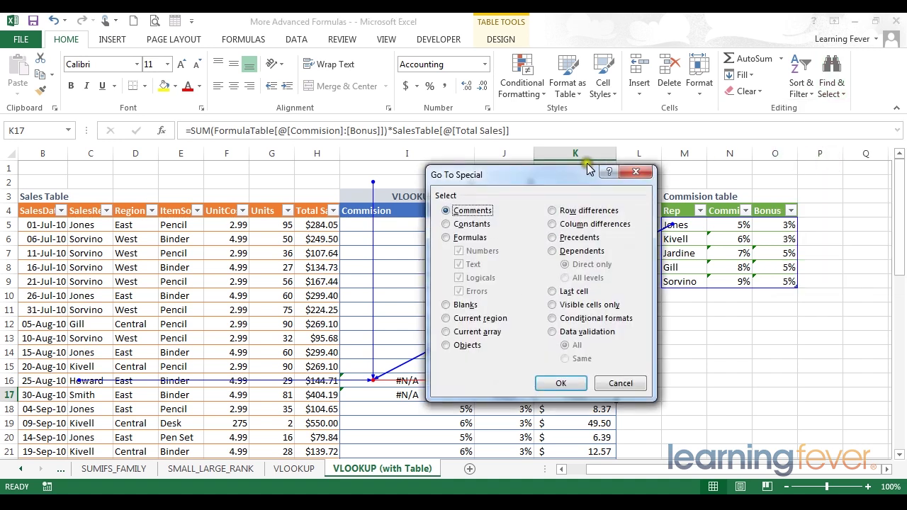
{"action": "left_click_drag", "start_coordinate": [550, 174], "coordinate": [698, 147]}
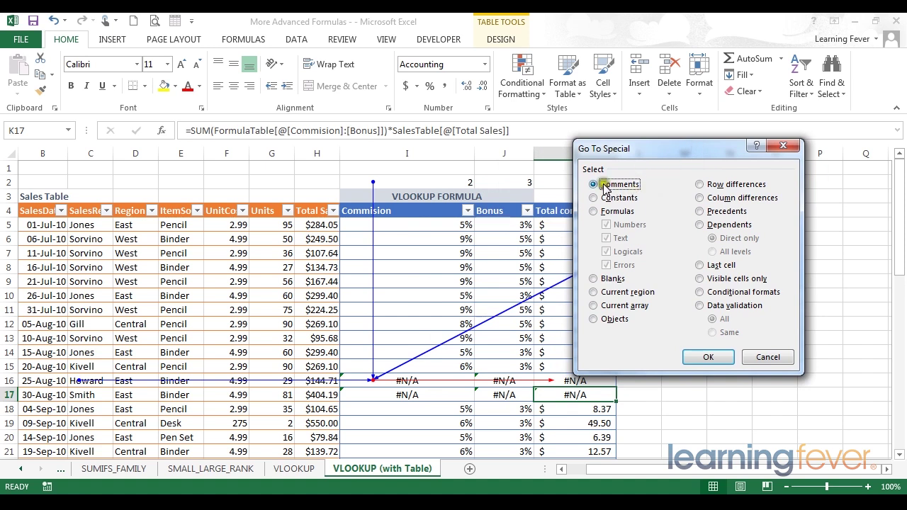
{"action": "left_click", "coordinate": [634, 189]}
{"action": "left_click", "coordinate": [593, 185]}
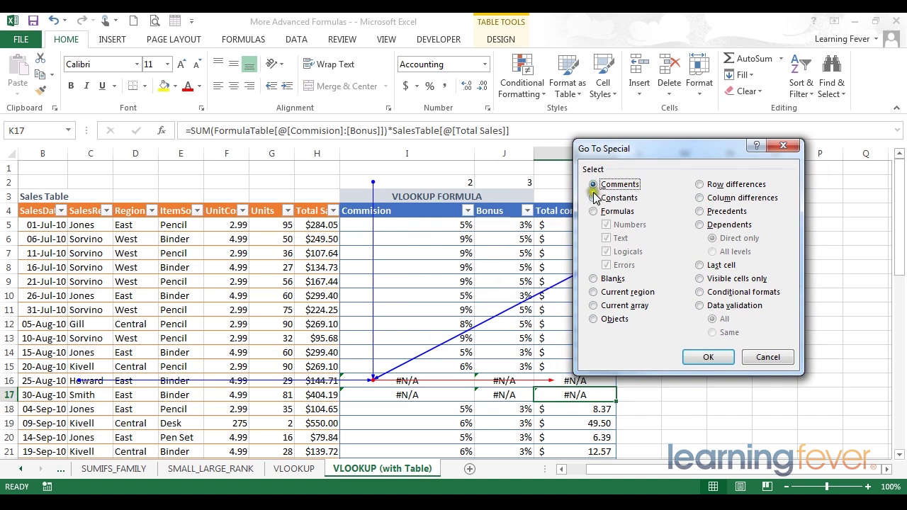
{"action": "left_click", "coordinate": [593, 198]}
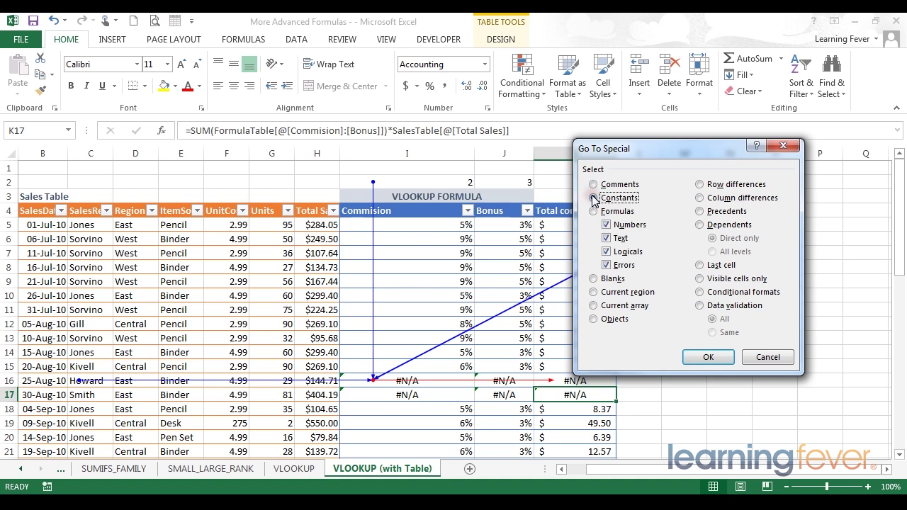
{"action": "left_click", "coordinate": [592, 212]}
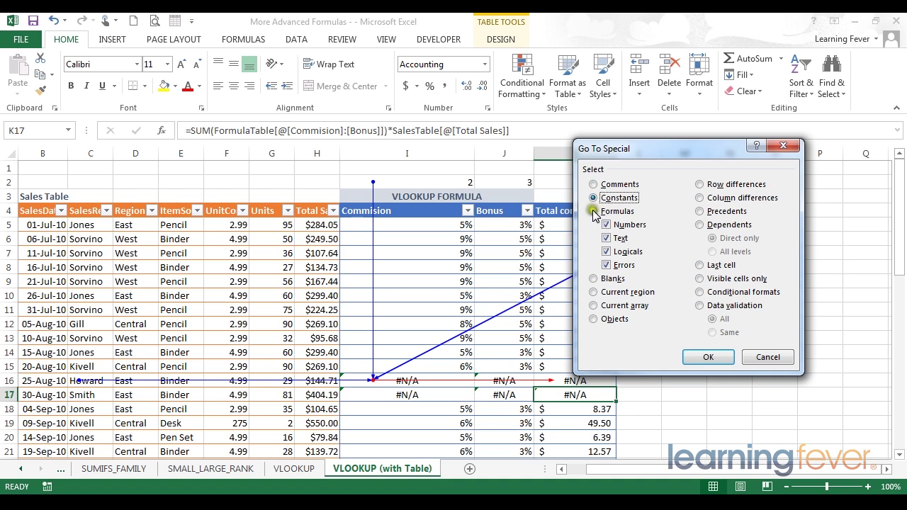
{"action": "left_click", "coordinate": [593, 212]}
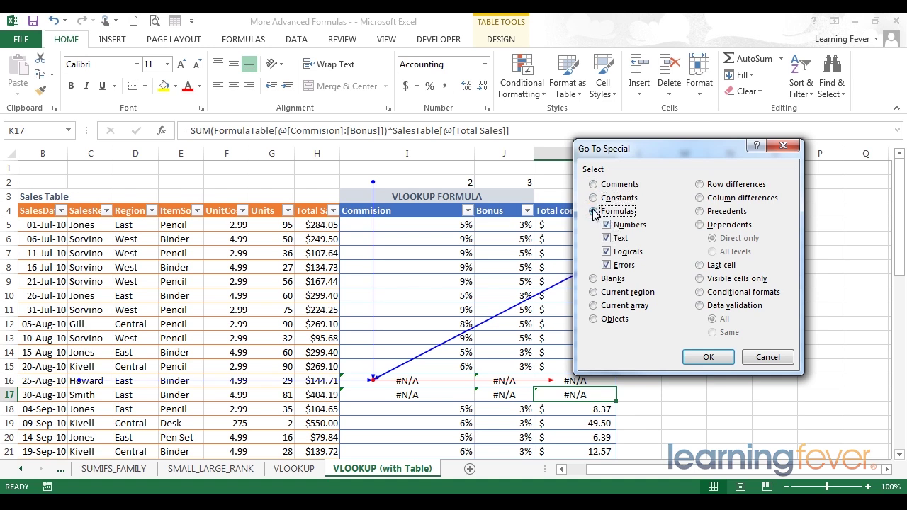
{"action": "left_click_drag", "start_coordinate": [606, 148], "coordinate": [596, 91]}
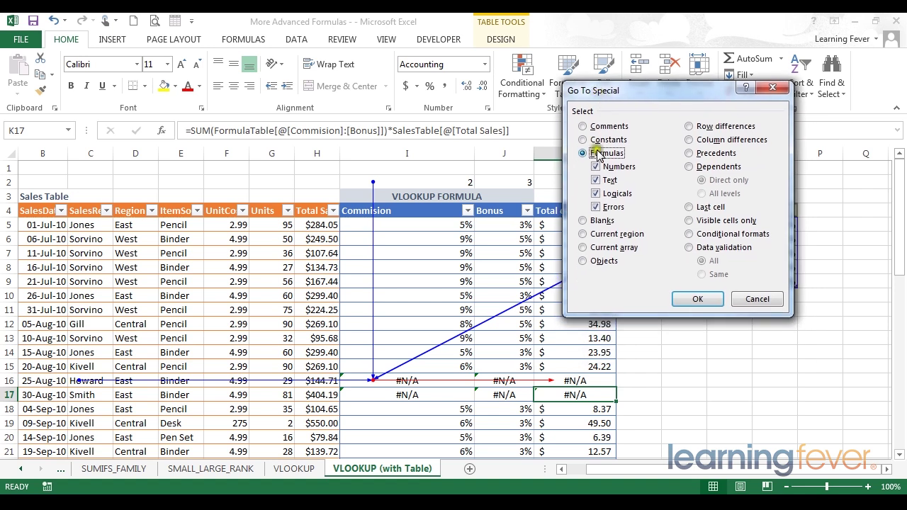
{"action": "left_click", "coordinate": [687, 299]}
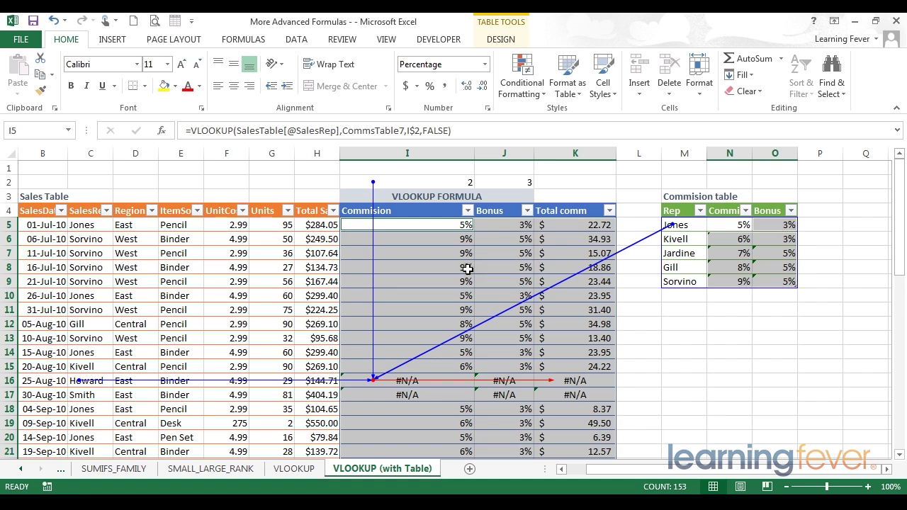
- Try a yellow fill on the selected formula cells and undo it
{"action": "left_click", "coordinate": [165, 87]}
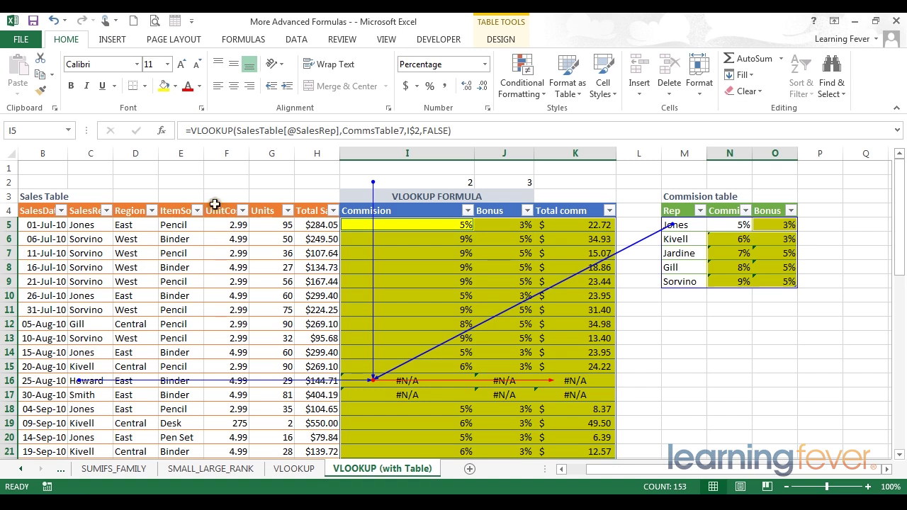
{"action": "key", "text": "ctrl+z"}
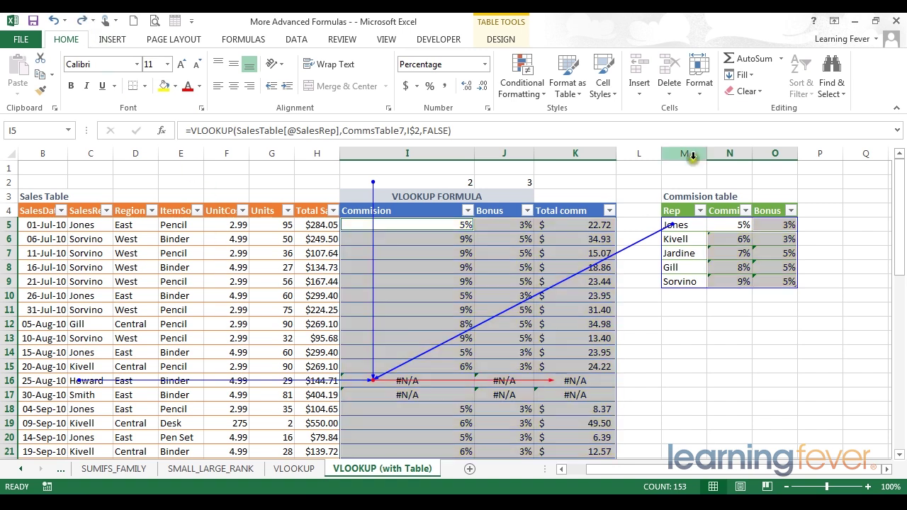
- Select only the formula cells containing errors with Go To Special, excluding Numbers, Text and Logicals, and review them down the table
{"action": "left_click", "coordinate": [842, 97]}
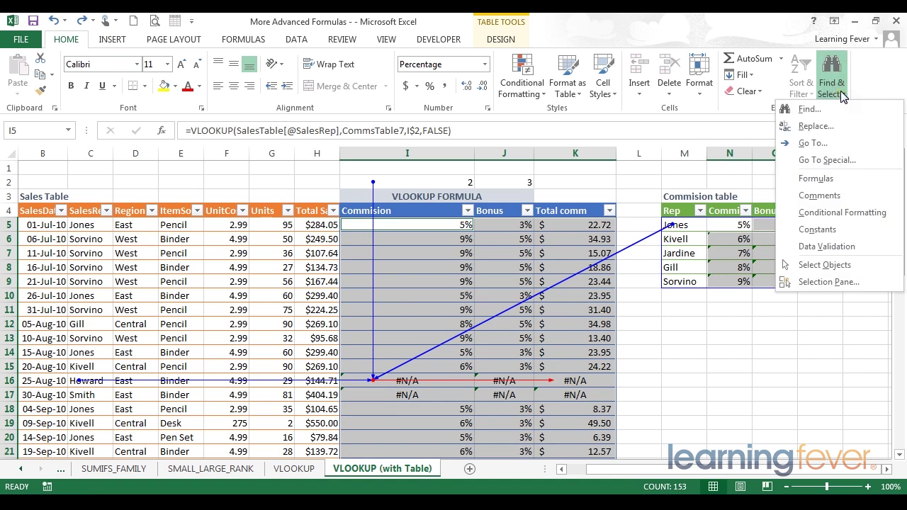
{"action": "left_click", "coordinate": [843, 162]}
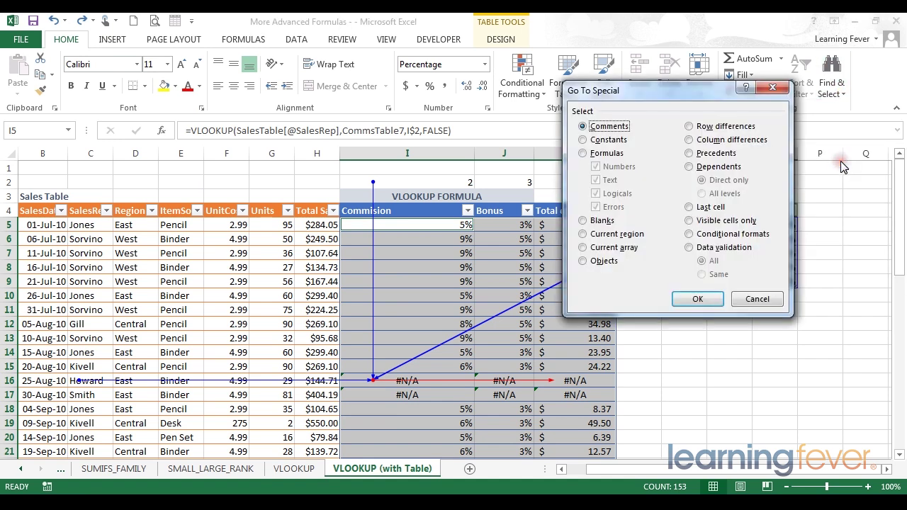
{"action": "left_click", "coordinate": [583, 154]}
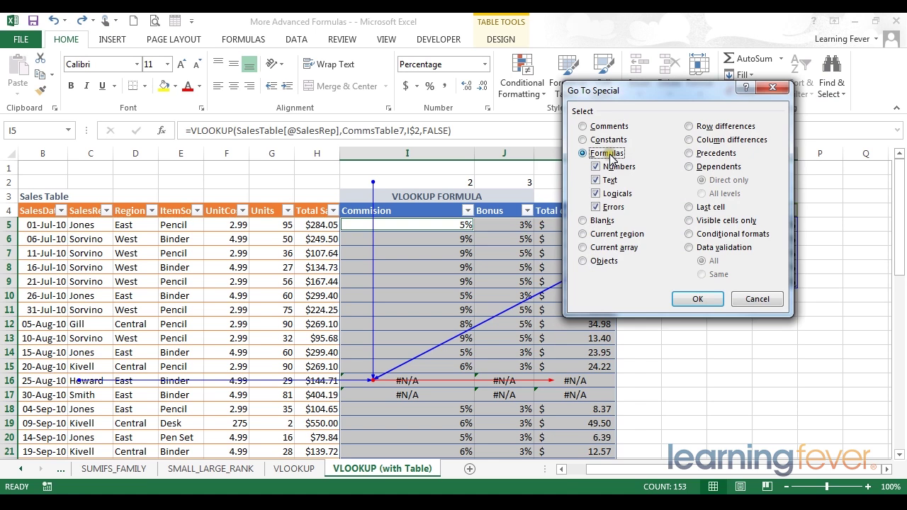
{"action": "left_click", "coordinate": [597, 167]}
{"action": "left_click", "coordinate": [596, 180]}
{"action": "left_click", "coordinate": [596, 193]}
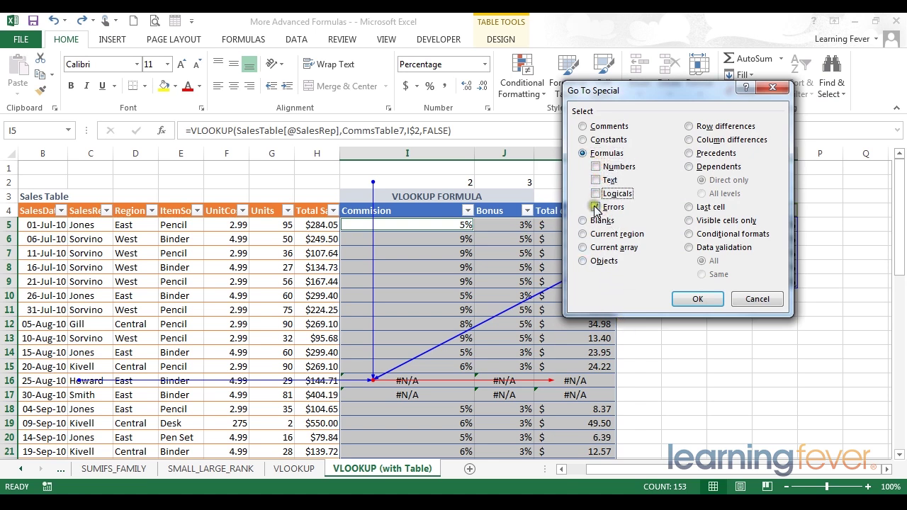
{"action": "left_click", "coordinate": [684, 299]}
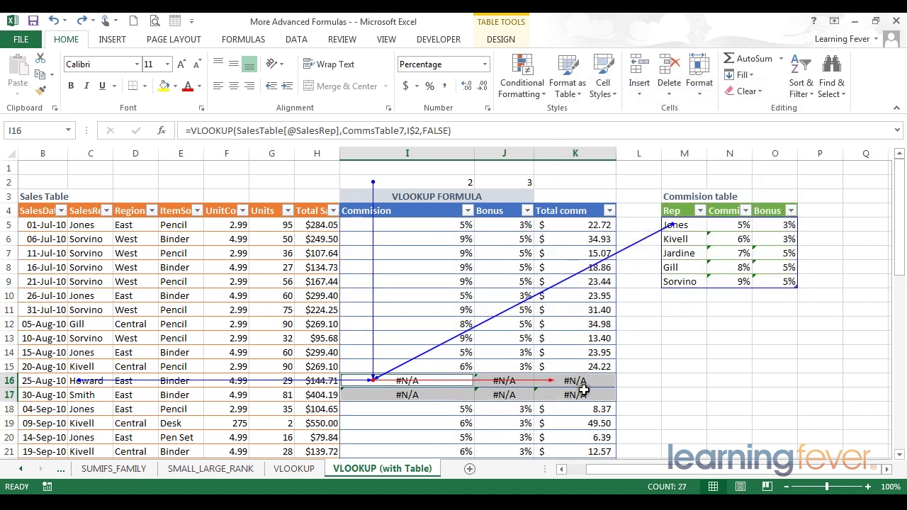
{"action": "scroll", "coordinate": [648, 413], "scroll_direction": "down", "scroll_amount": 9}
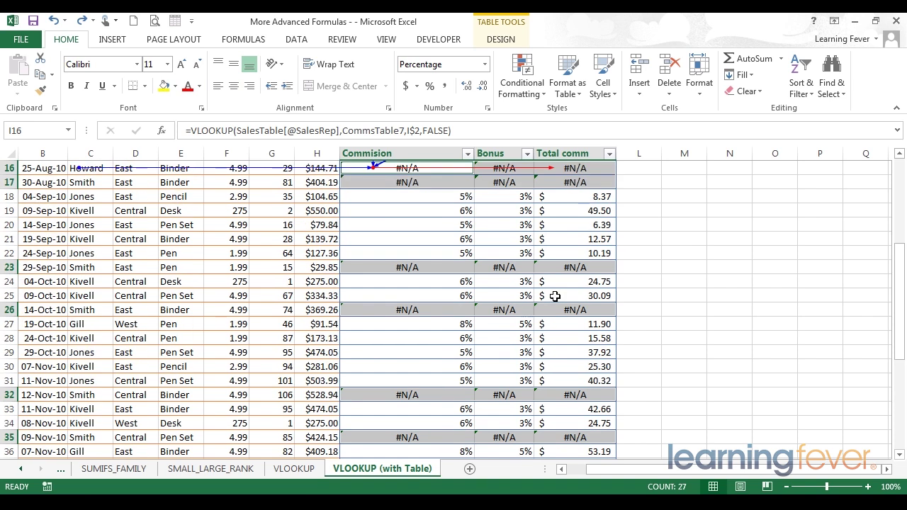
{"action": "scroll", "coordinate": [555, 296], "scroll_direction": "up", "scroll_amount": 5}
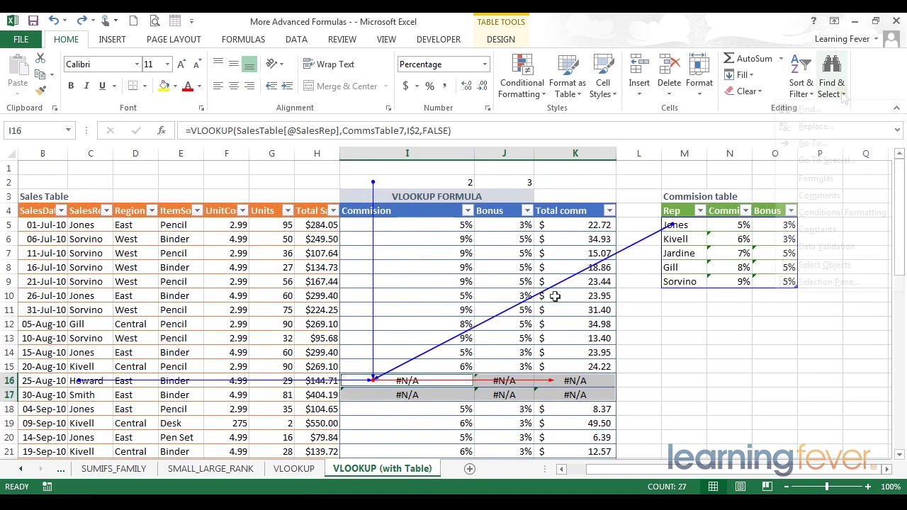
- Review the result types offered for Formulas in Go To Special and cancel without changing the selection
{"action": "left_click", "coordinate": [838, 158]}
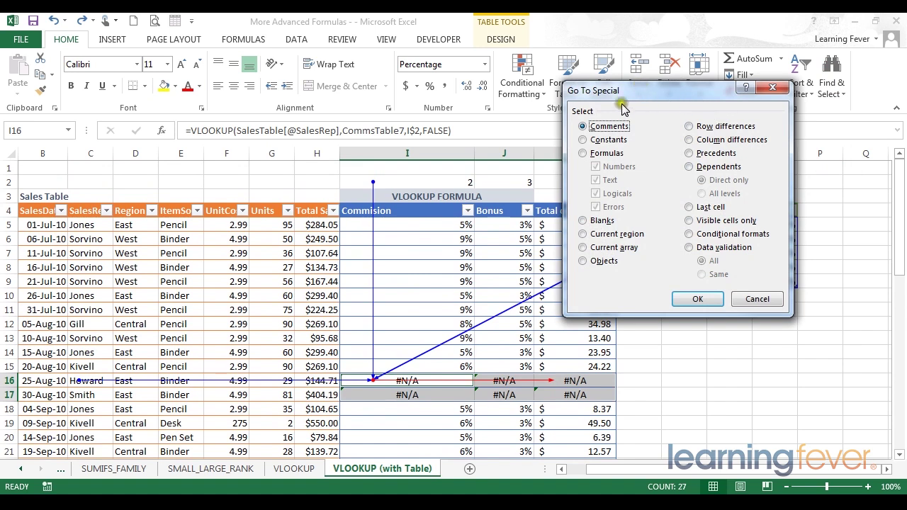
{"action": "left_click", "coordinate": [583, 154]}
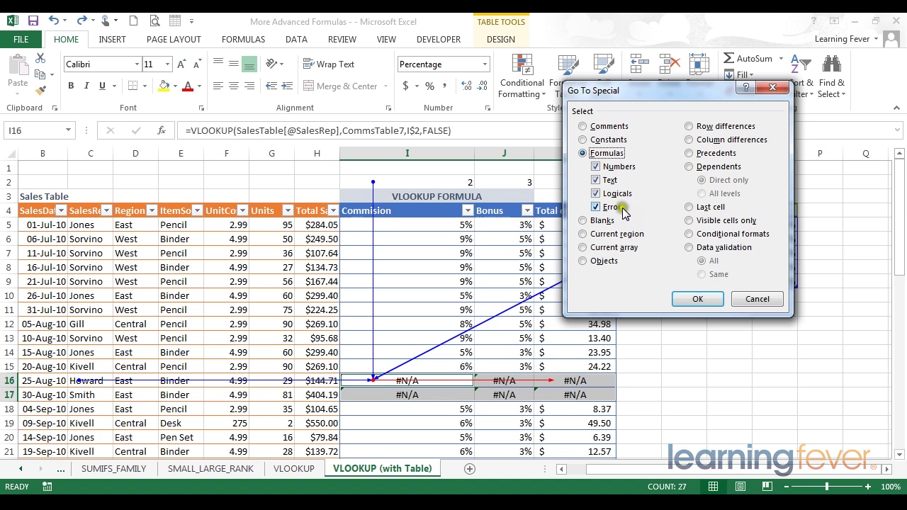
{"action": "left_click", "coordinate": [771, 300]}
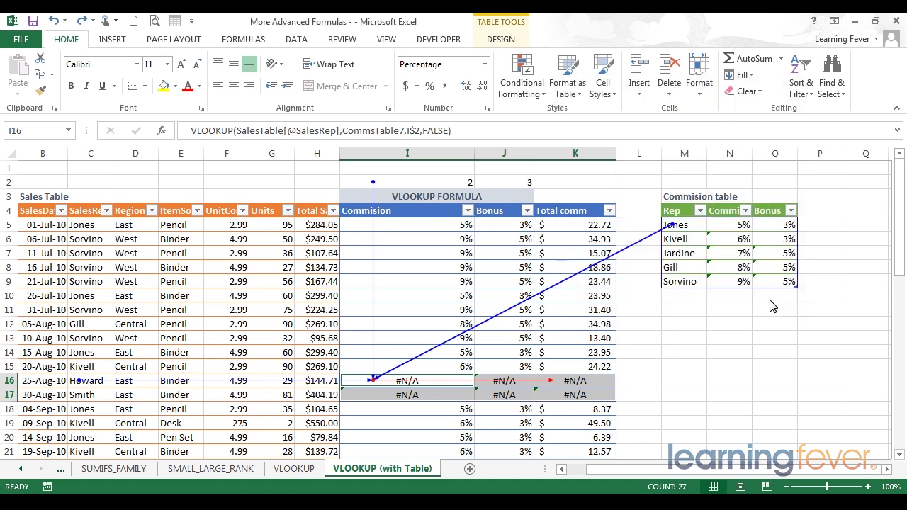